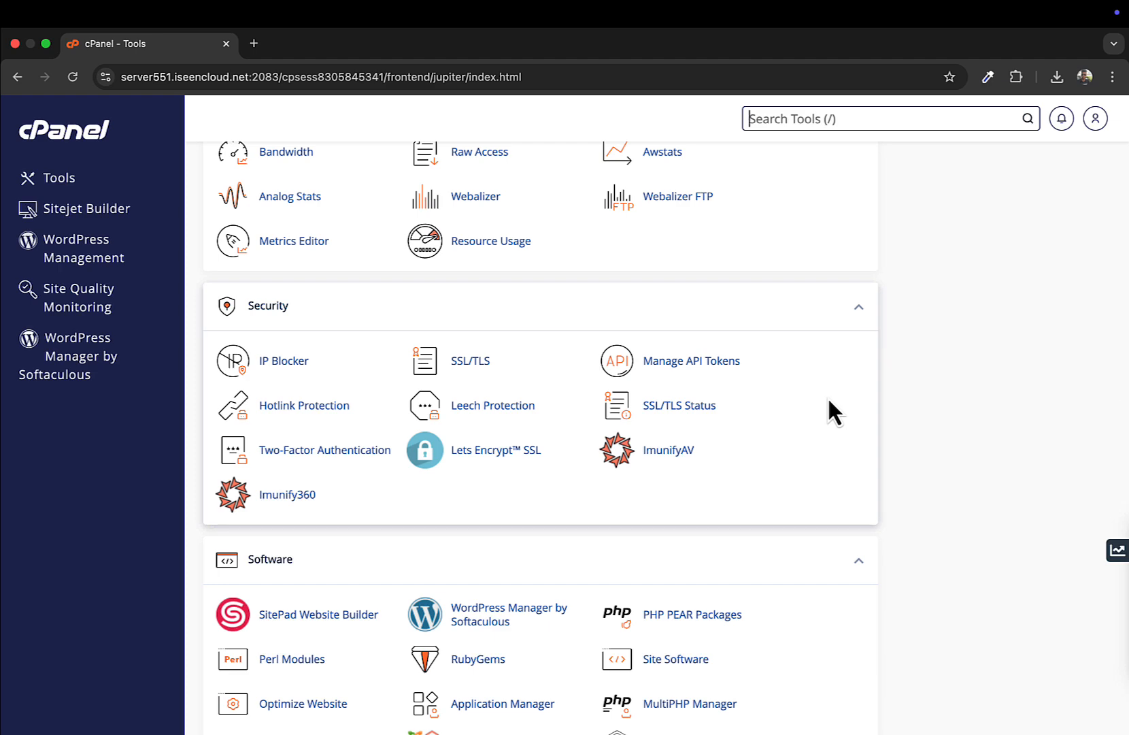
# Step: Go to Email Accounts from the Tools page's Email section and start a new account
pyautogui.scroll(20, 828, 399)
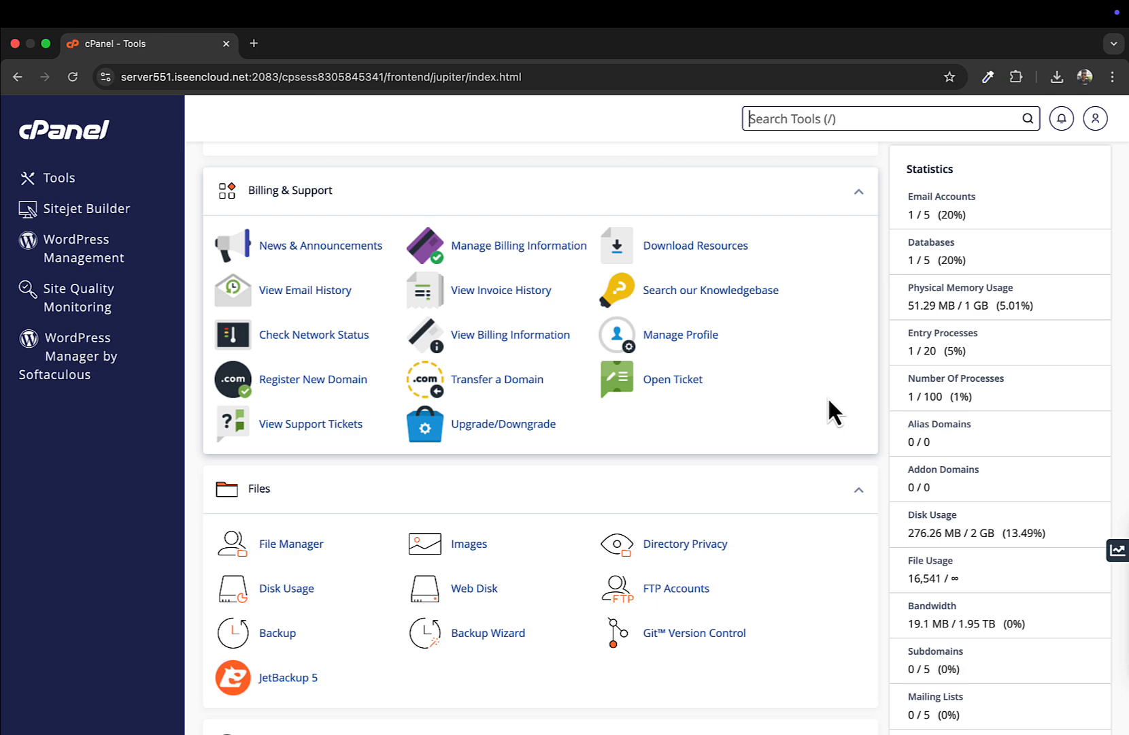
pyautogui.scroll(10, 829, 401)
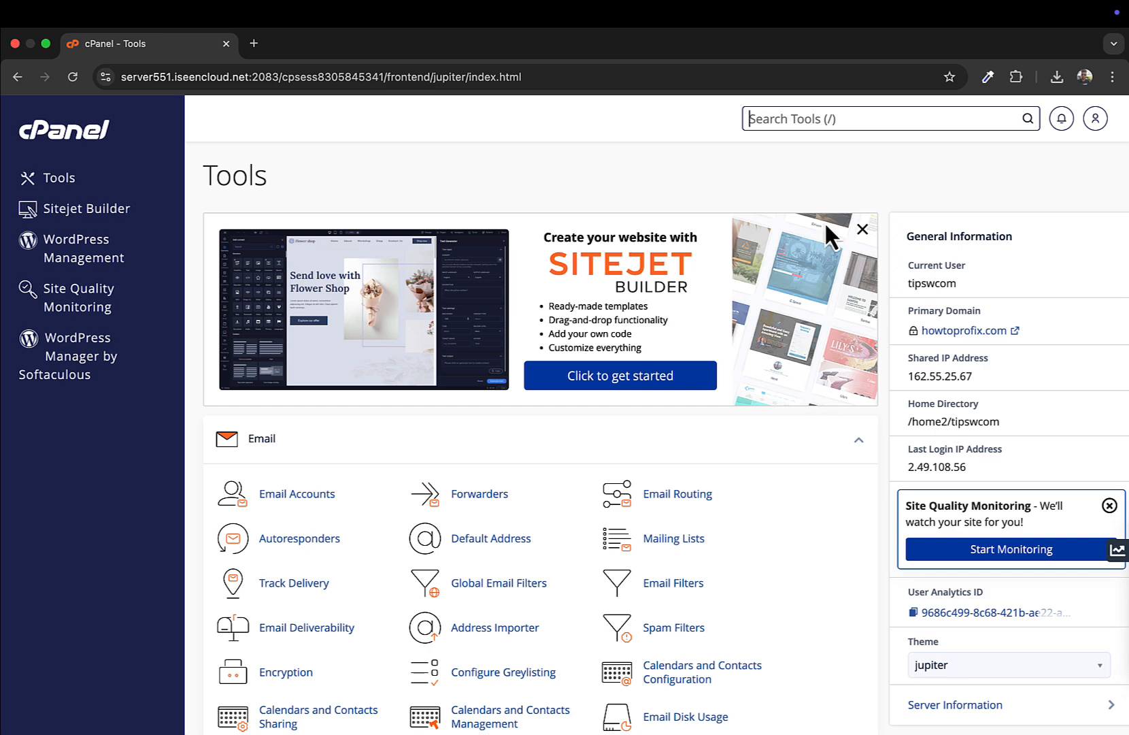
pyautogui.scroll(-1, 449, 427)
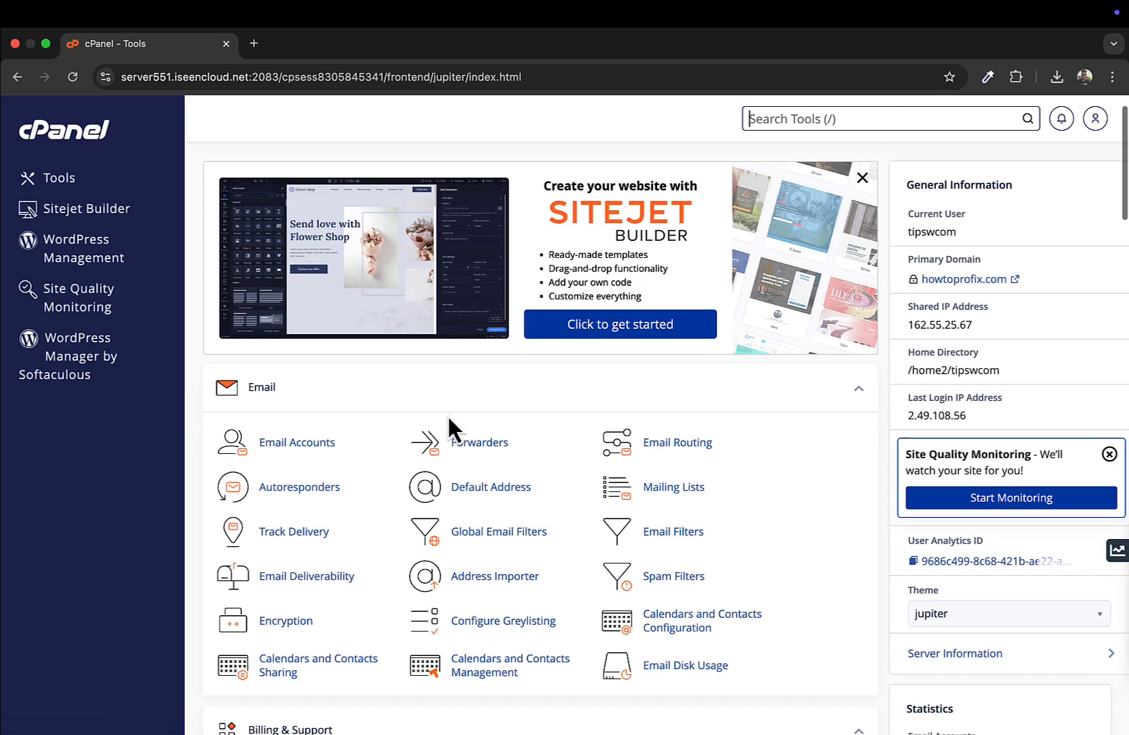
pyautogui.scroll(-1, 448, 418)
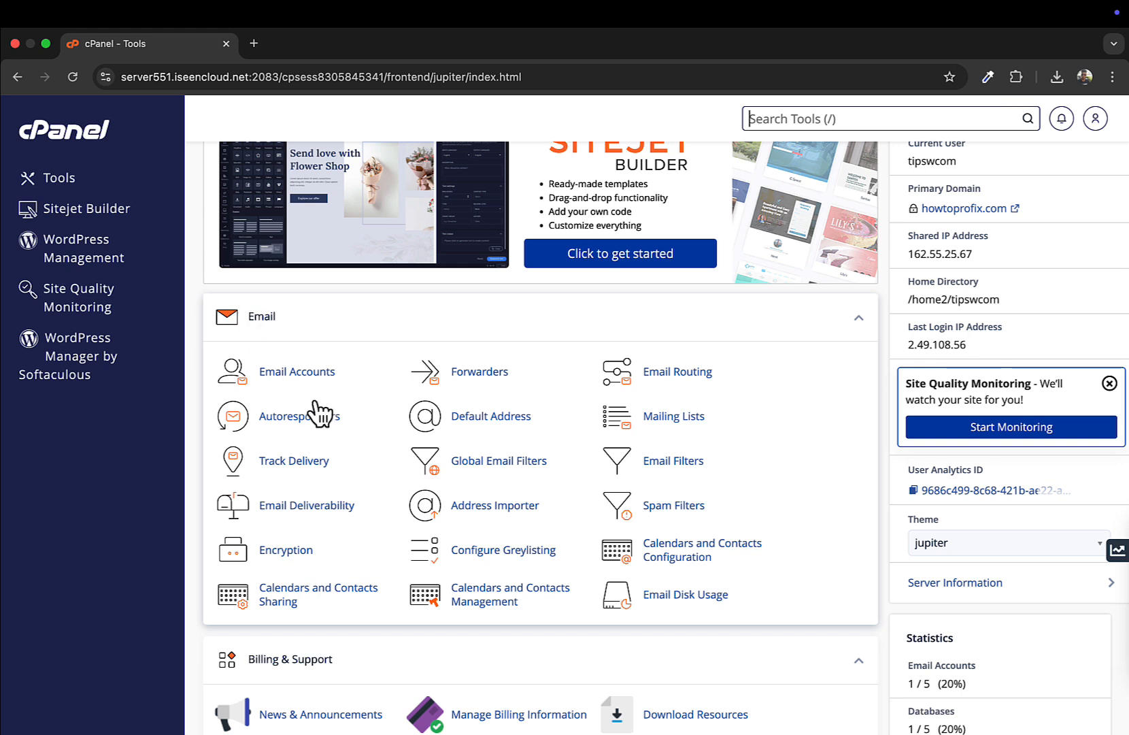
pyautogui.click(288, 373)
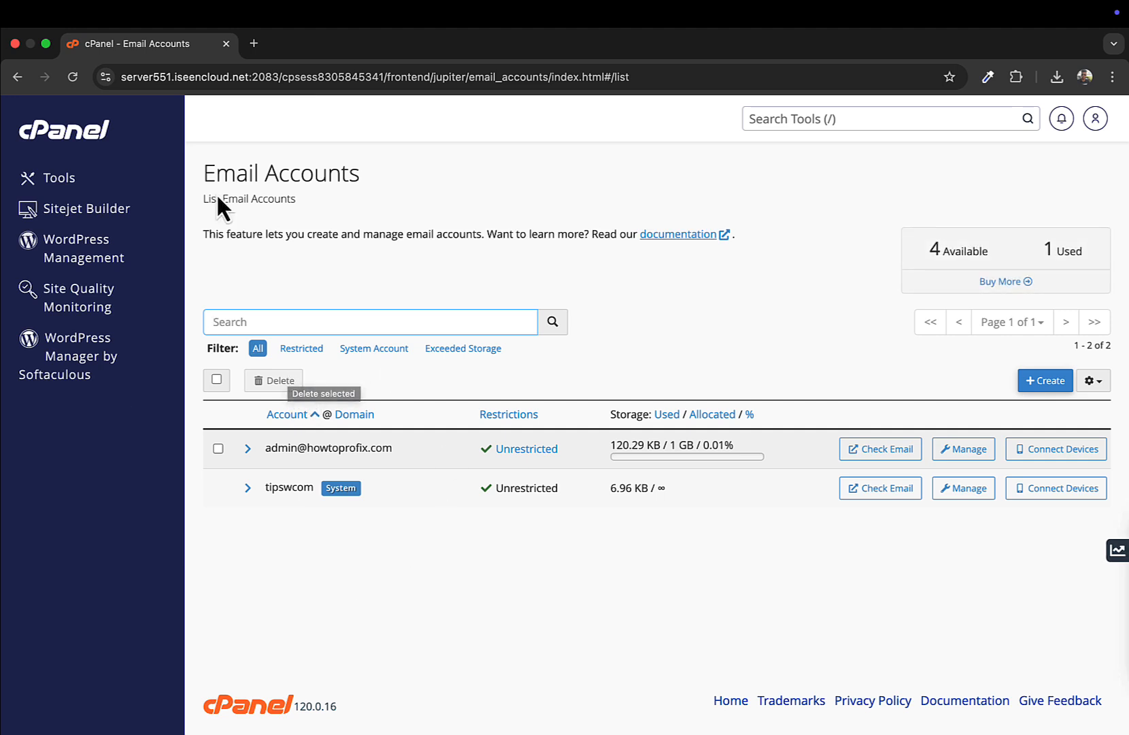
pyautogui.moveTo(279, 175); pyautogui.dragTo(441, 183)
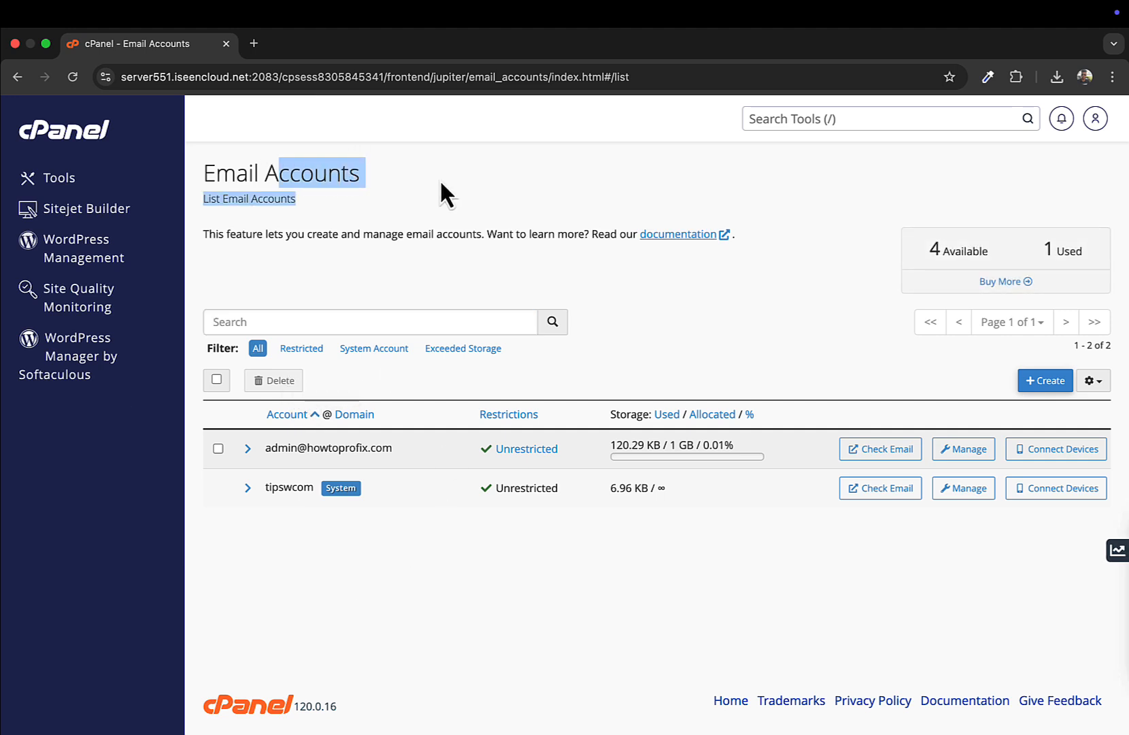
pyautogui.click(1041, 391)
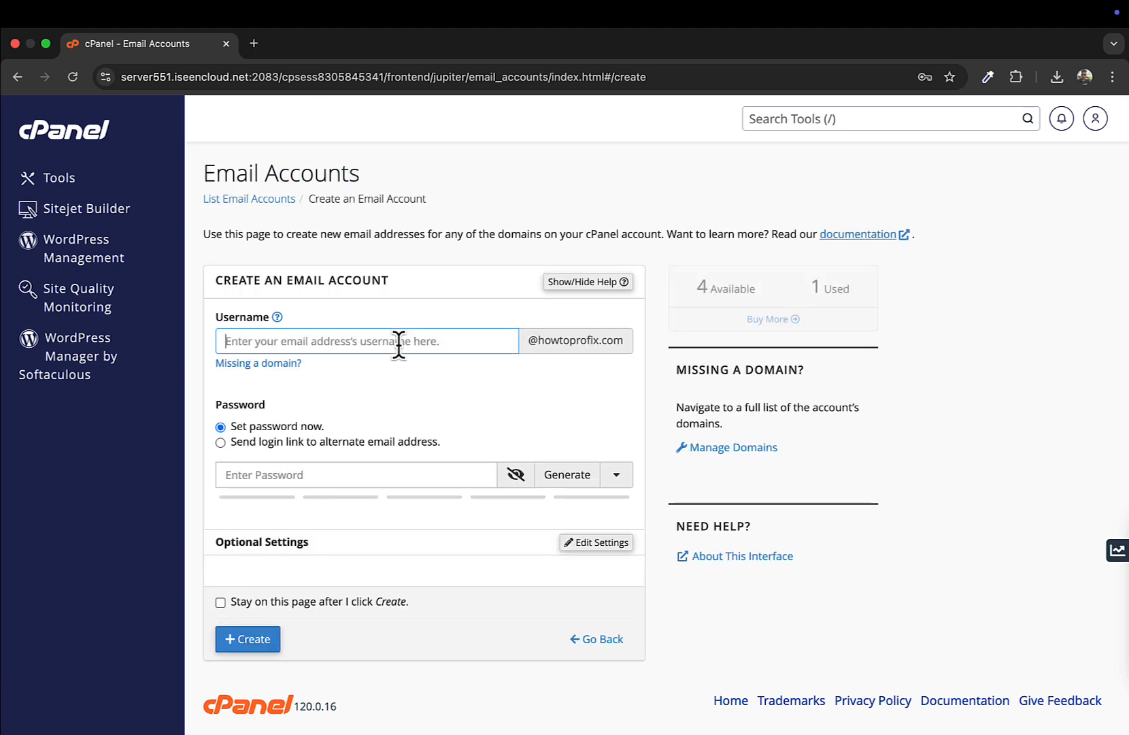
pyautogui.write('h')
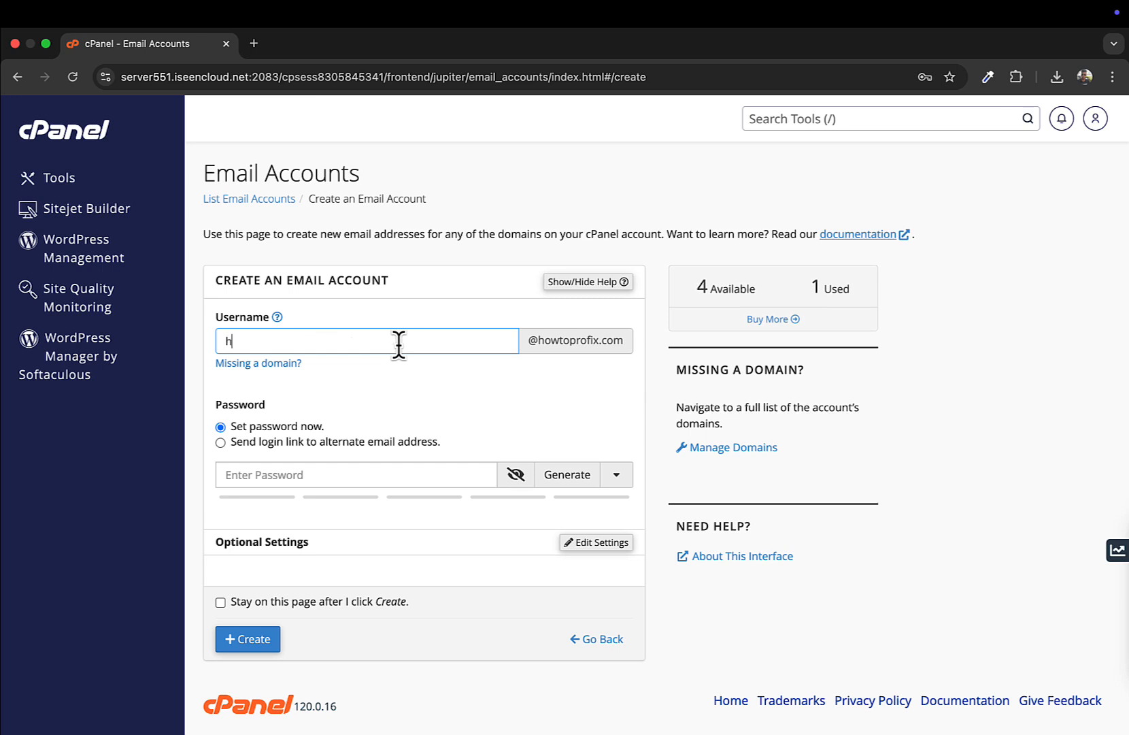
pyautogui.write('ello')
pyautogui.press('BackSpace')
pyautogui.press('BackSpace')
pyautogui.press('BackSpace')
pyautogui.press('BackSpace')
pyautogui.press('BackSpace')
pyautogui.click(538, 384)
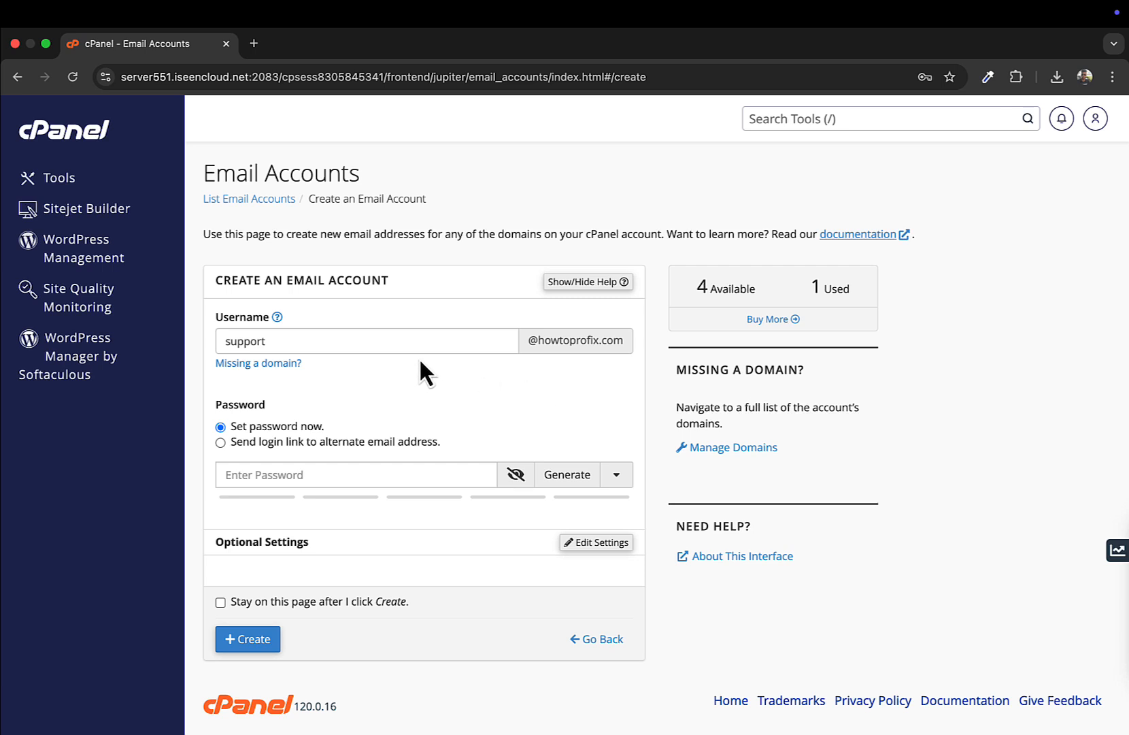
pyautogui.moveTo(532, 346); pyautogui.dragTo(624, 343)
pyautogui.click(622, 340)
pyautogui.scroll(-1, 641, 381)
pyautogui.moveTo(699, 281); pyautogui.dragTo(760, 289)
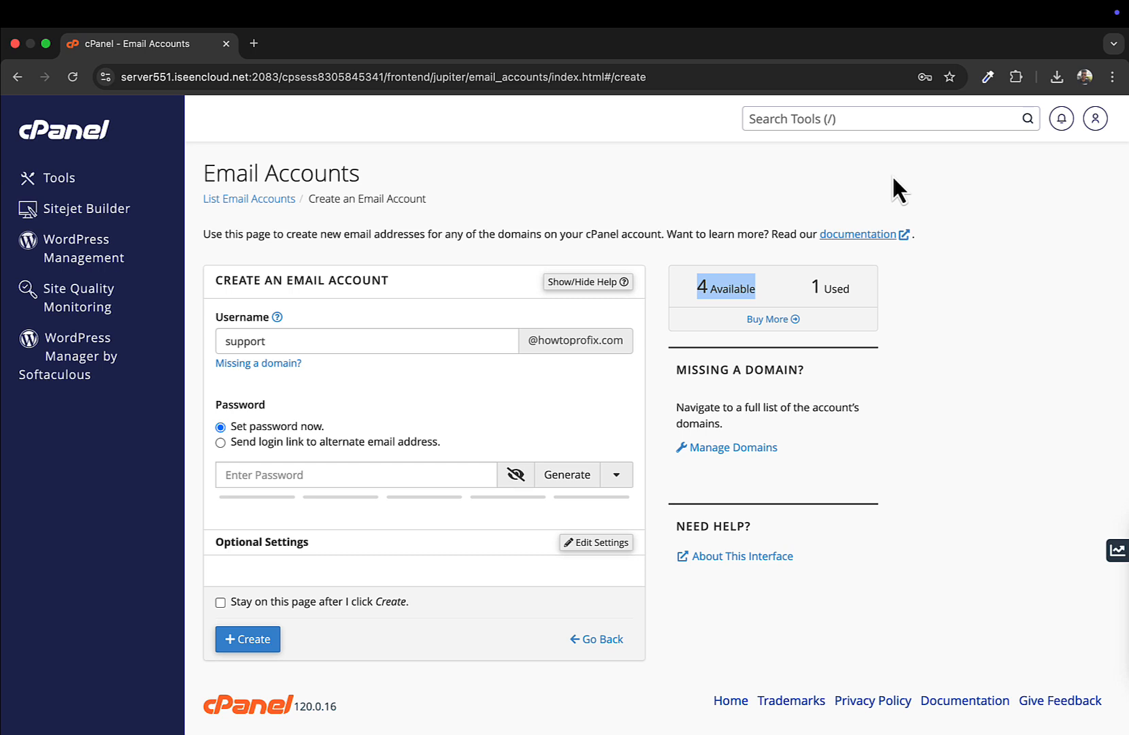
pyautogui.click(586, 421)
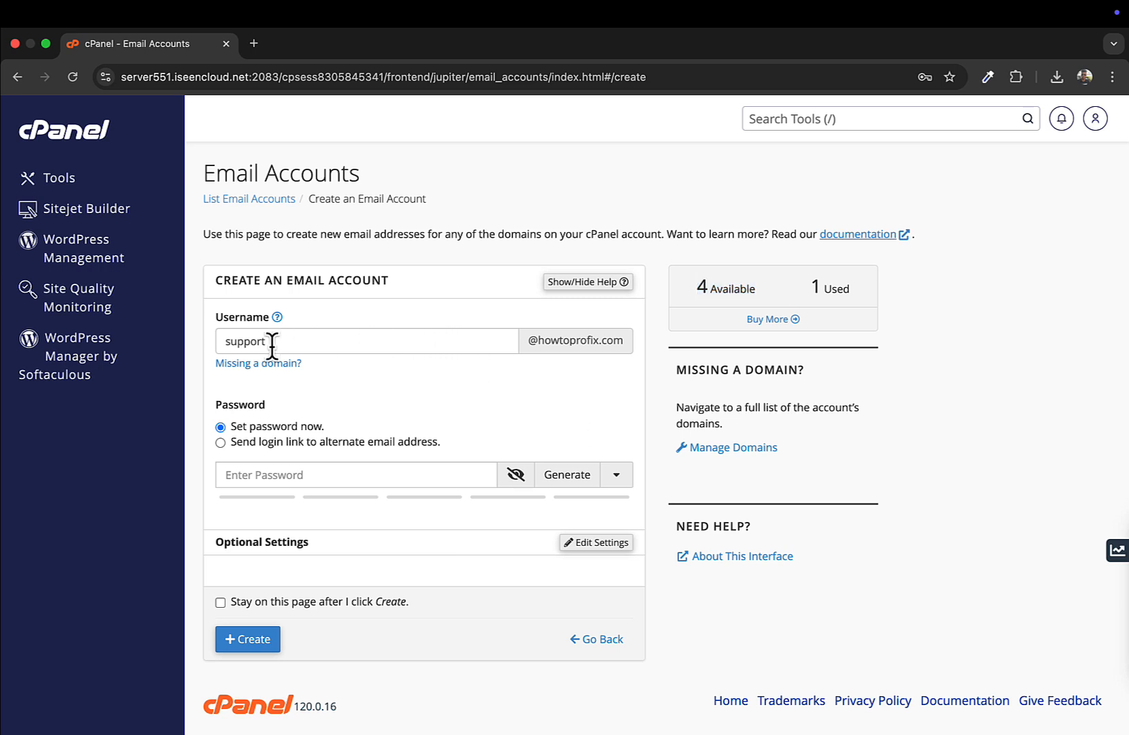
pyautogui.click(236, 340)
pyautogui.doubleClick(236, 340)
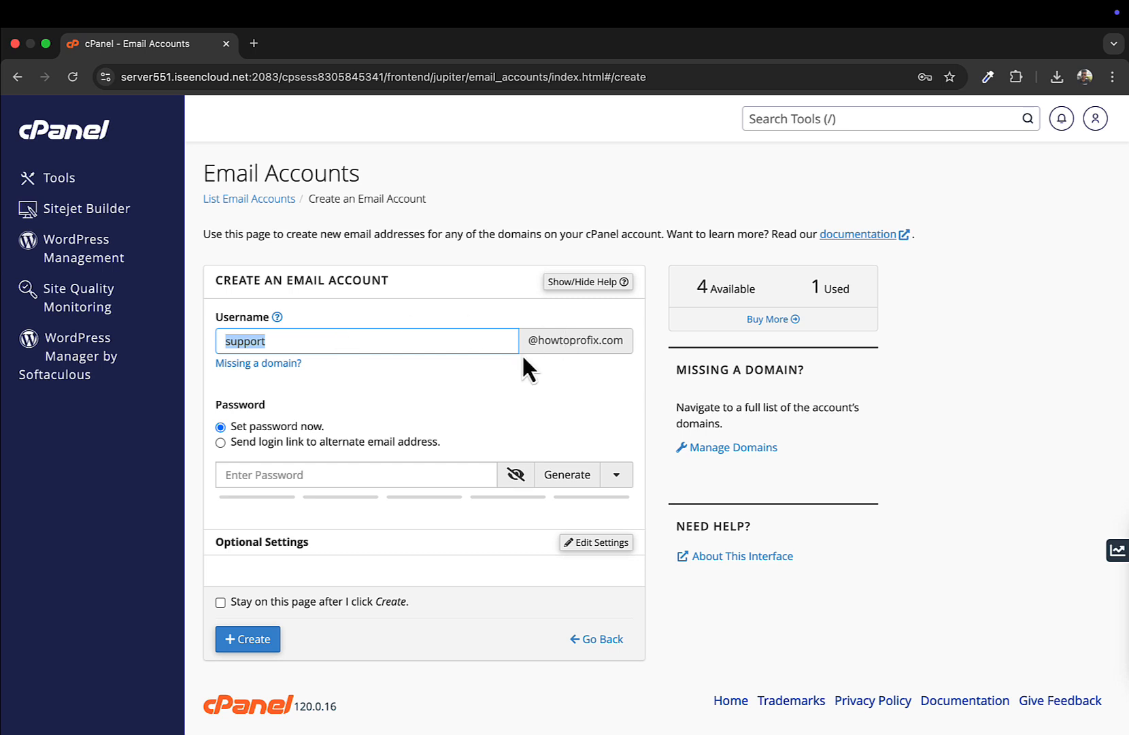
pyautogui.click(546, 349)
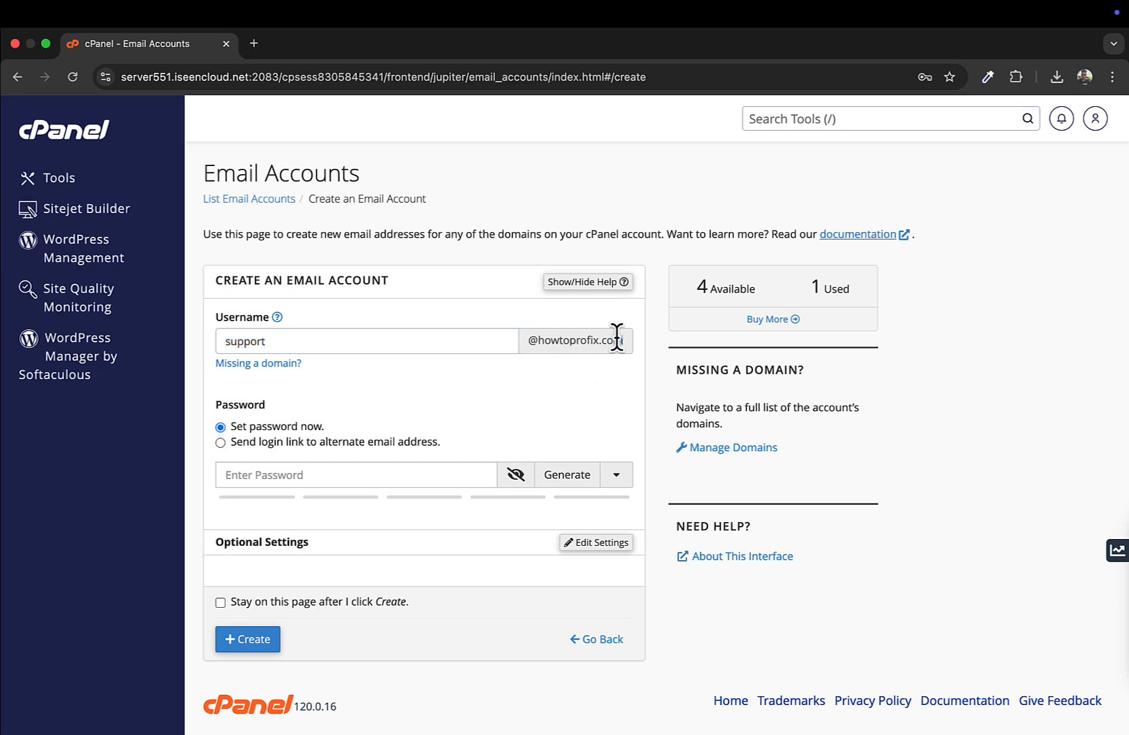
pyautogui.tripleClick(606, 338)
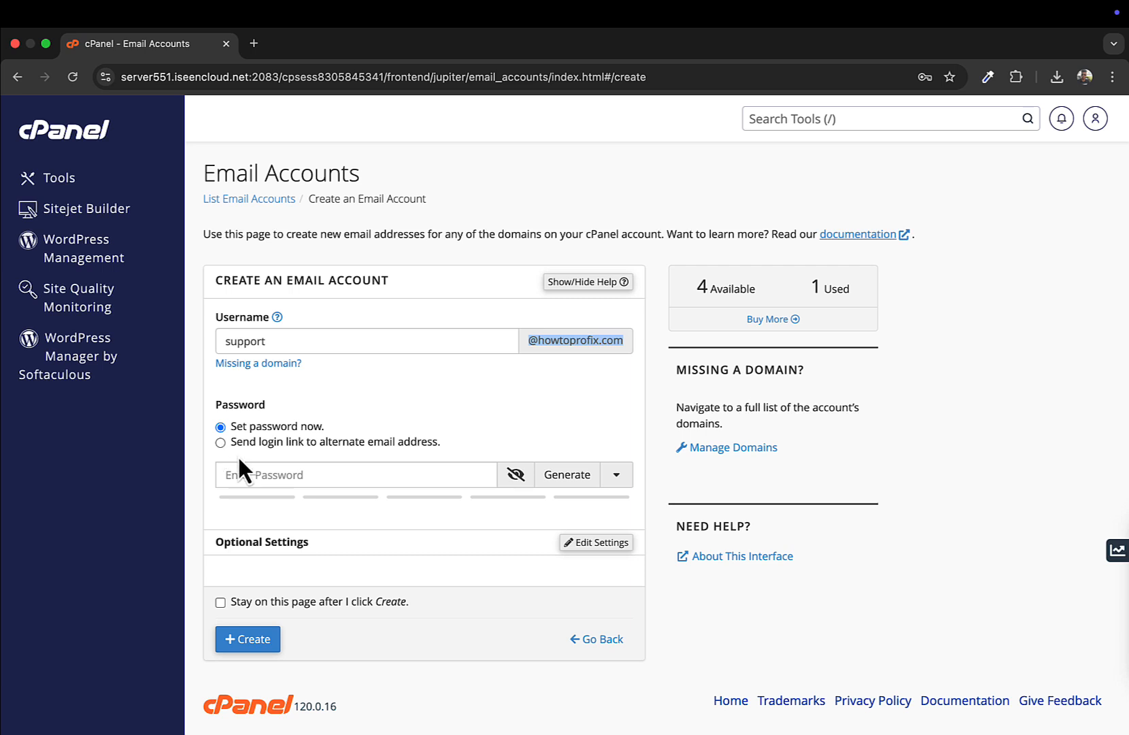
pyautogui.click(263, 479)
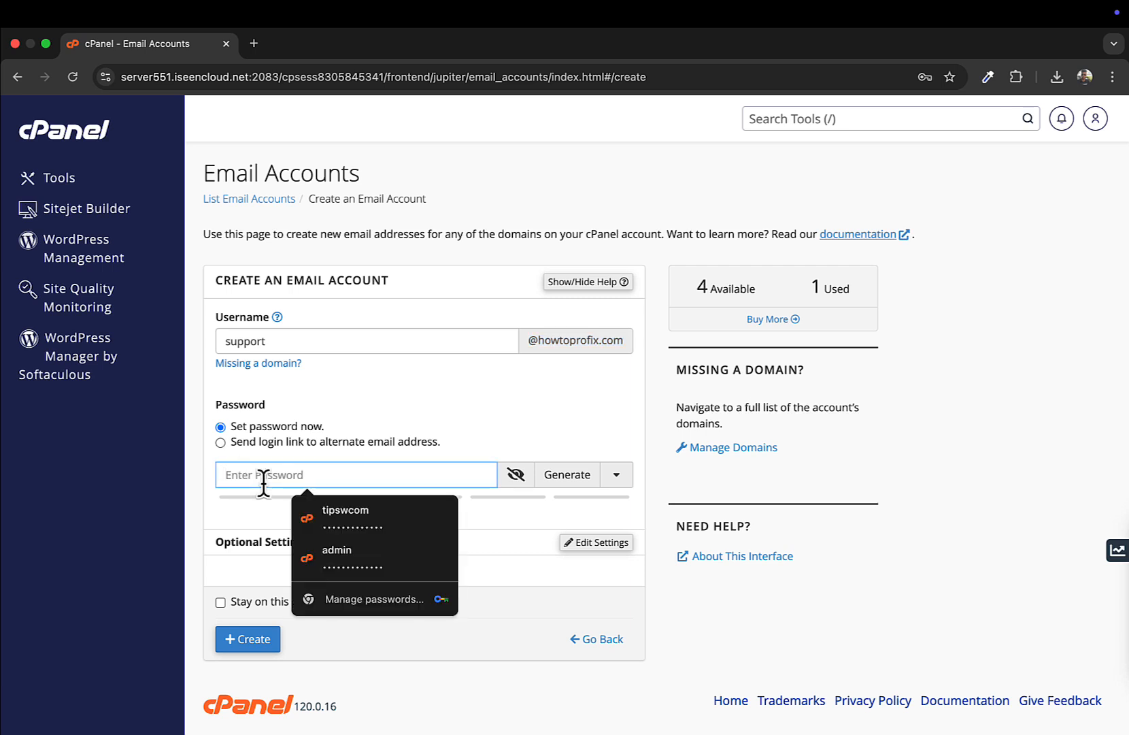
# Step: Enter a password rated strength 86, above cPanel's required 65
pyautogui.write('••••')
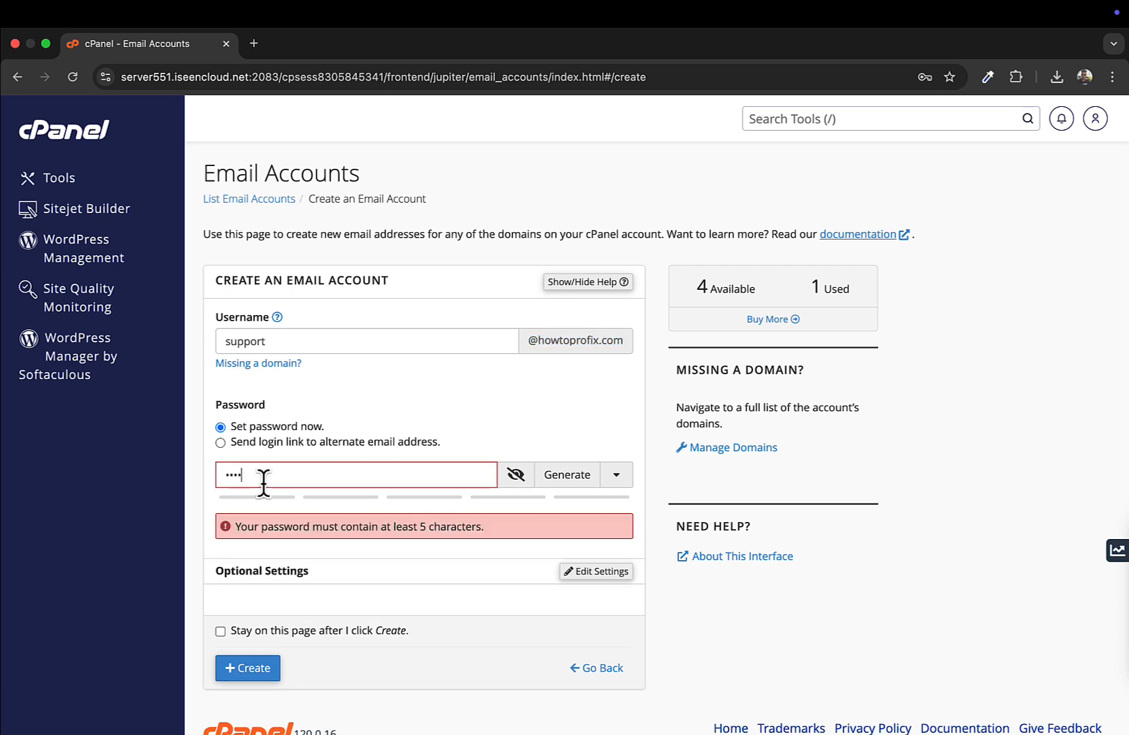
pyautogui.write('•••••')
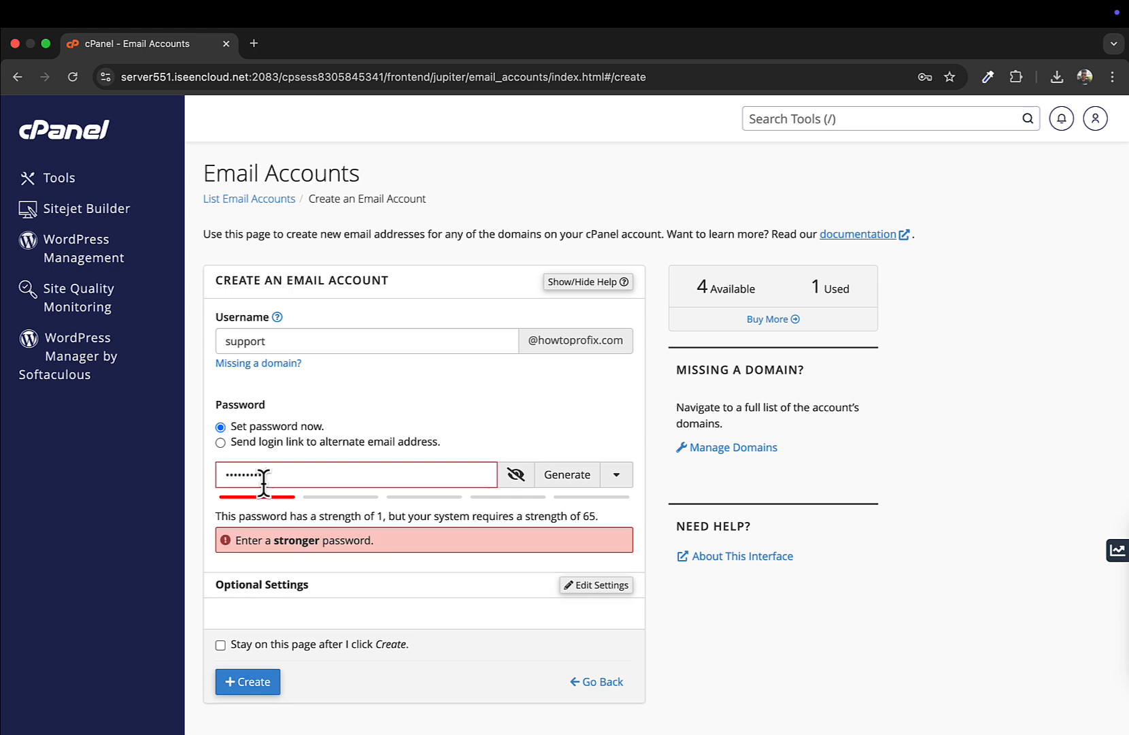
pyautogui.write('•••')
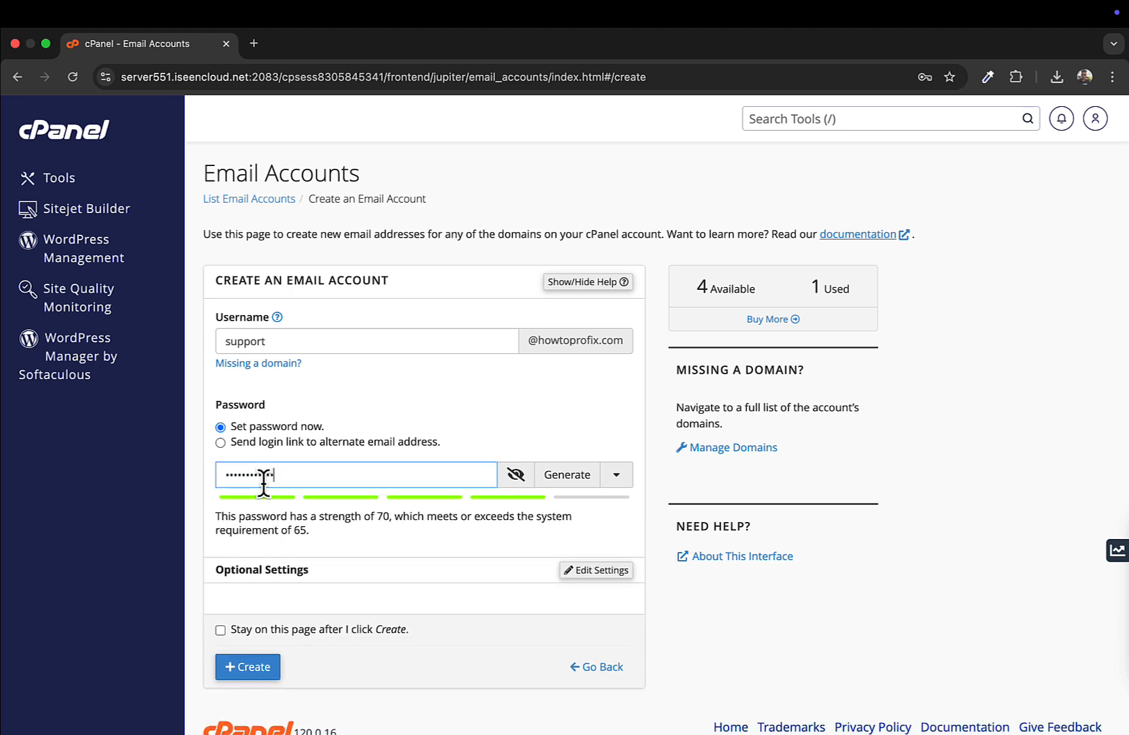
pyautogui.write('•')
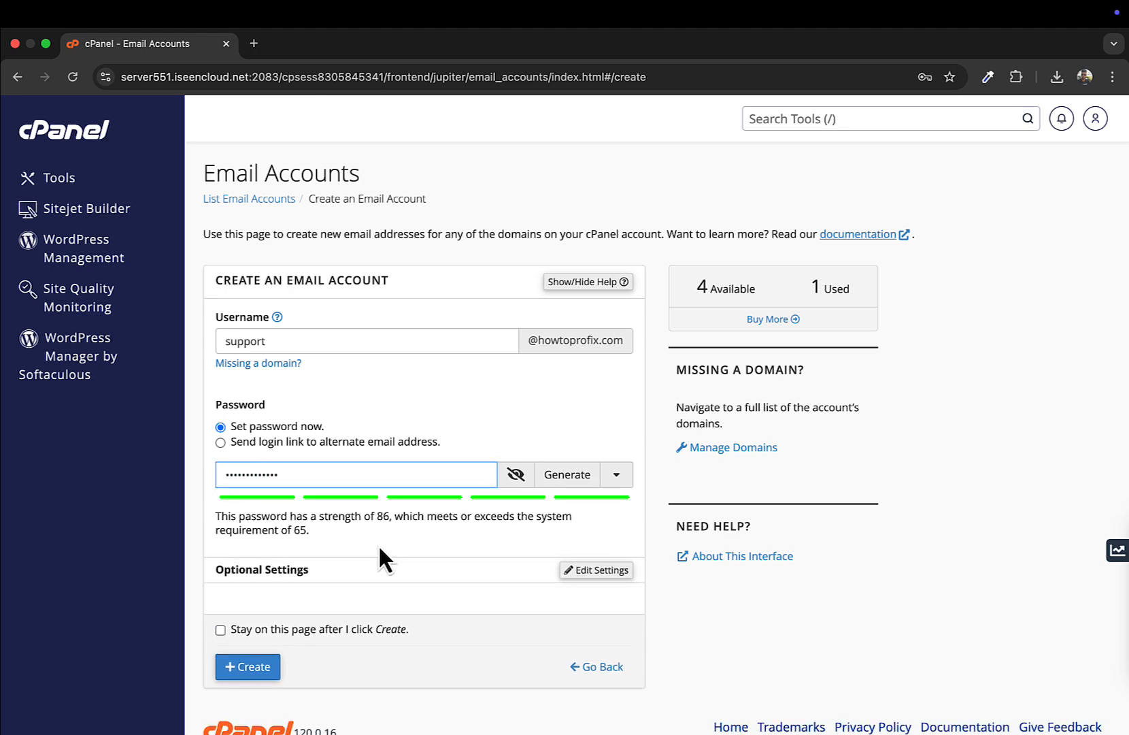
pyautogui.scroll(-1, 395, 534)
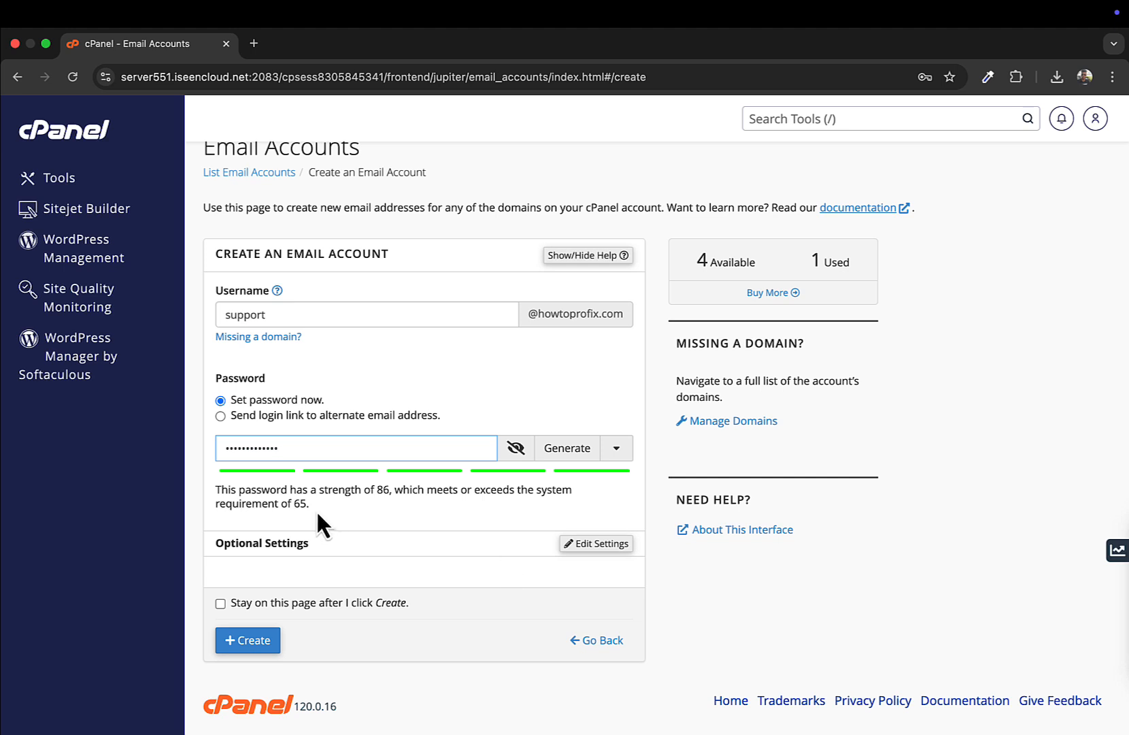
pyautogui.click(611, 549)
pyautogui.scroll(-4, 609, 551)
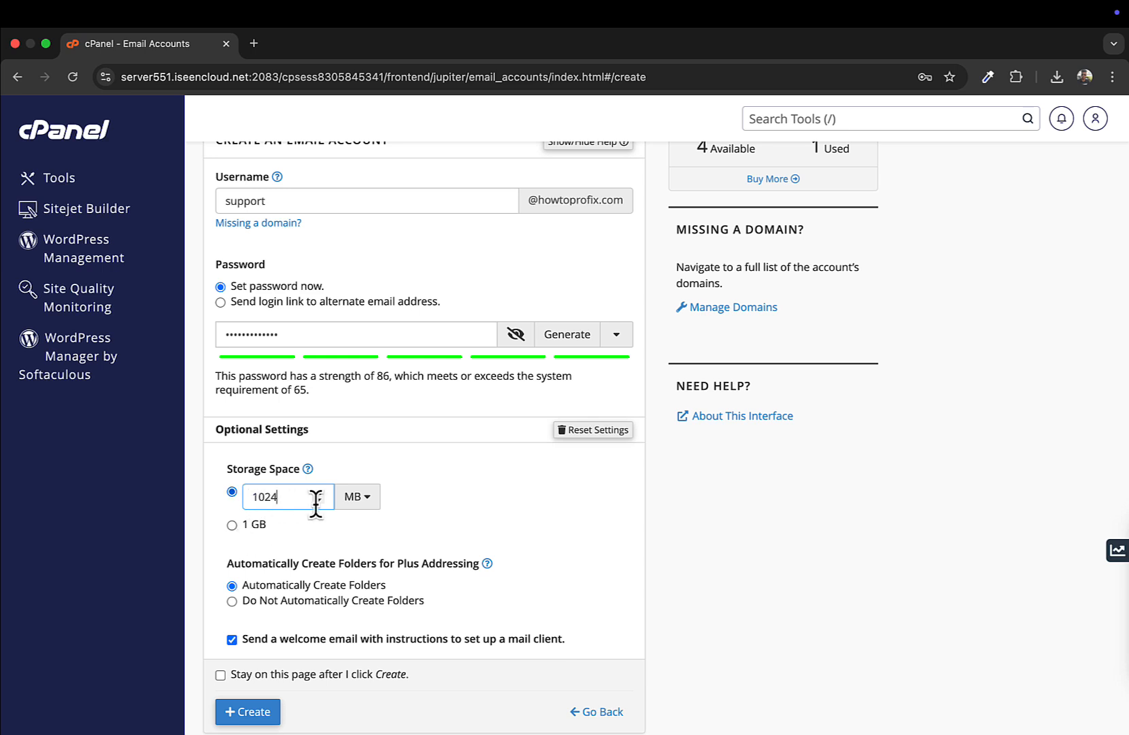
pyautogui.doubleClick(279, 496)
pyautogui.write('500')
pyautogui.click(231, 530)
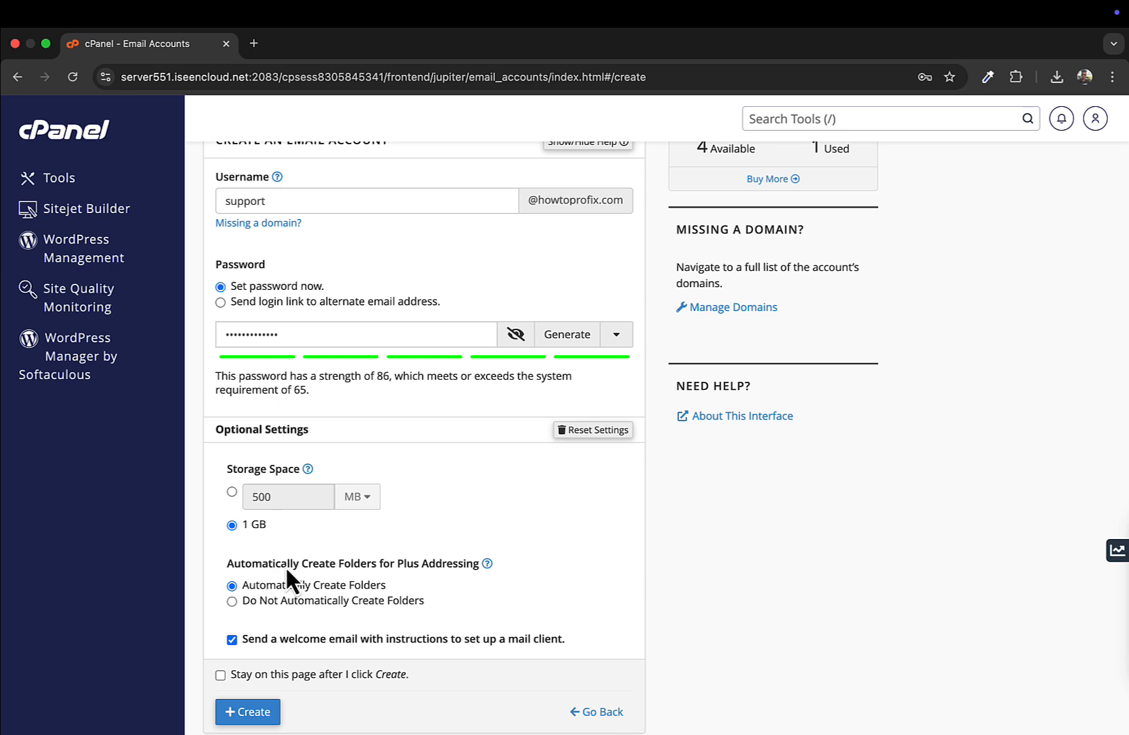
pyautogui.scroll(-1, 285, 568)
pyautogui.scroll(2, 289, 577)
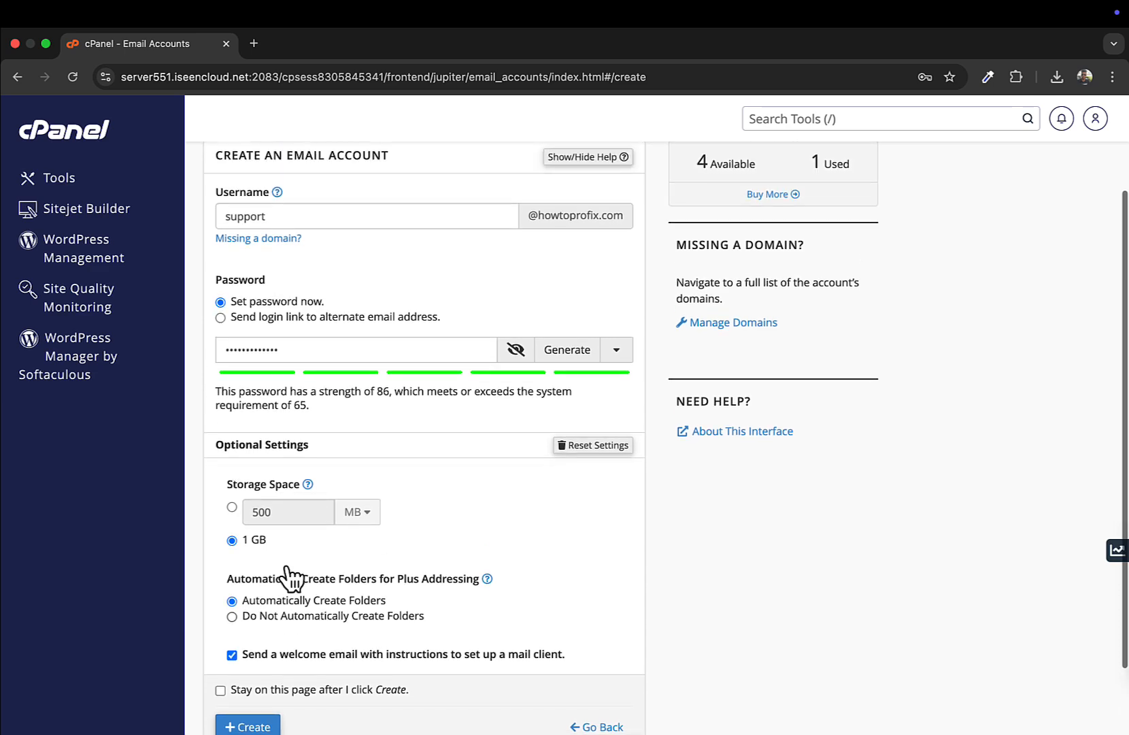
pyautogui.click(578, 443)
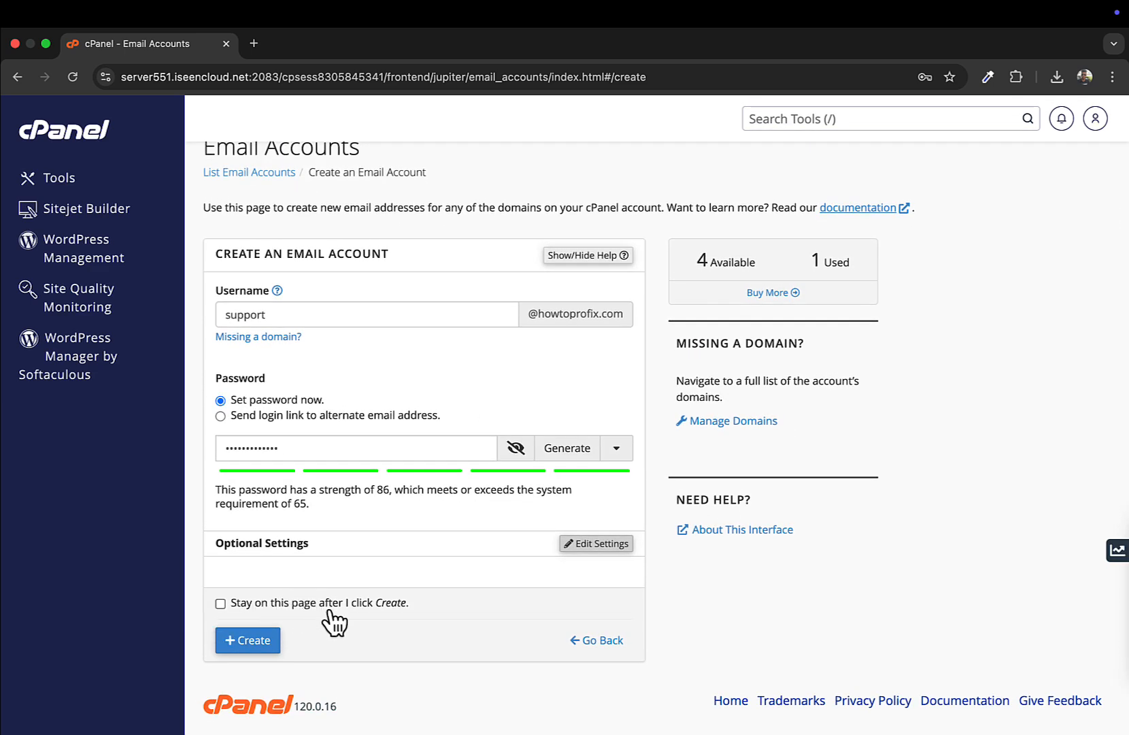
pyautogui.click(220, 604)
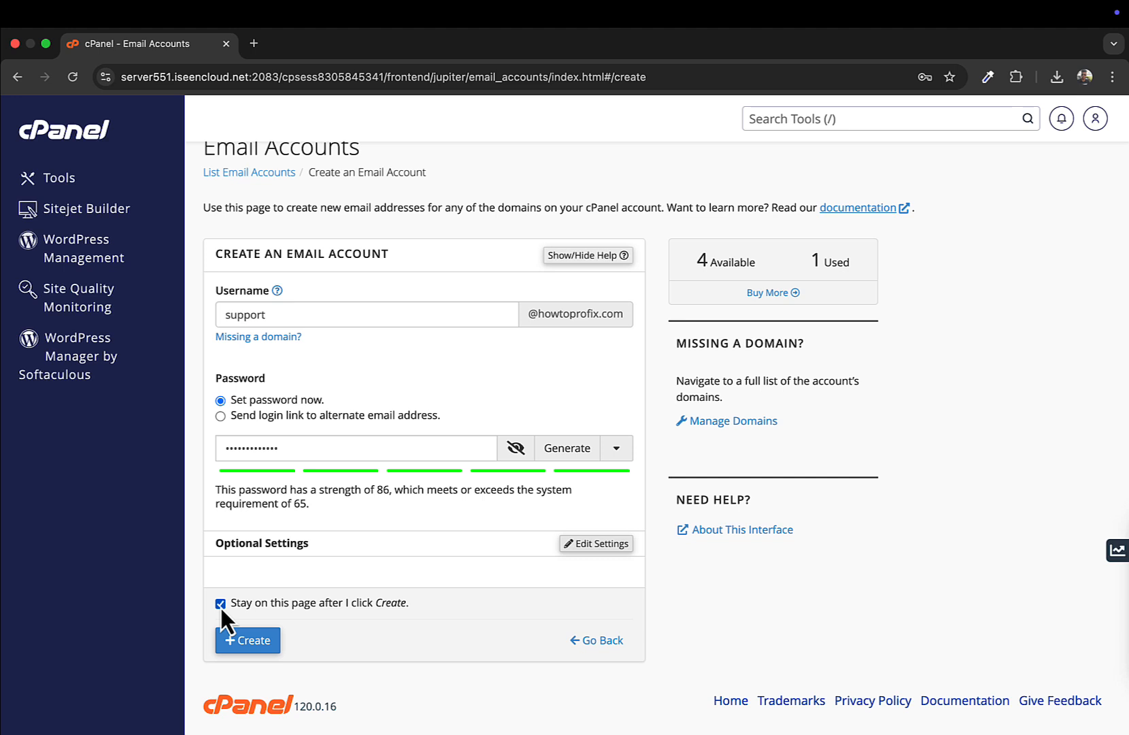
pyautogui.click(242, 643)
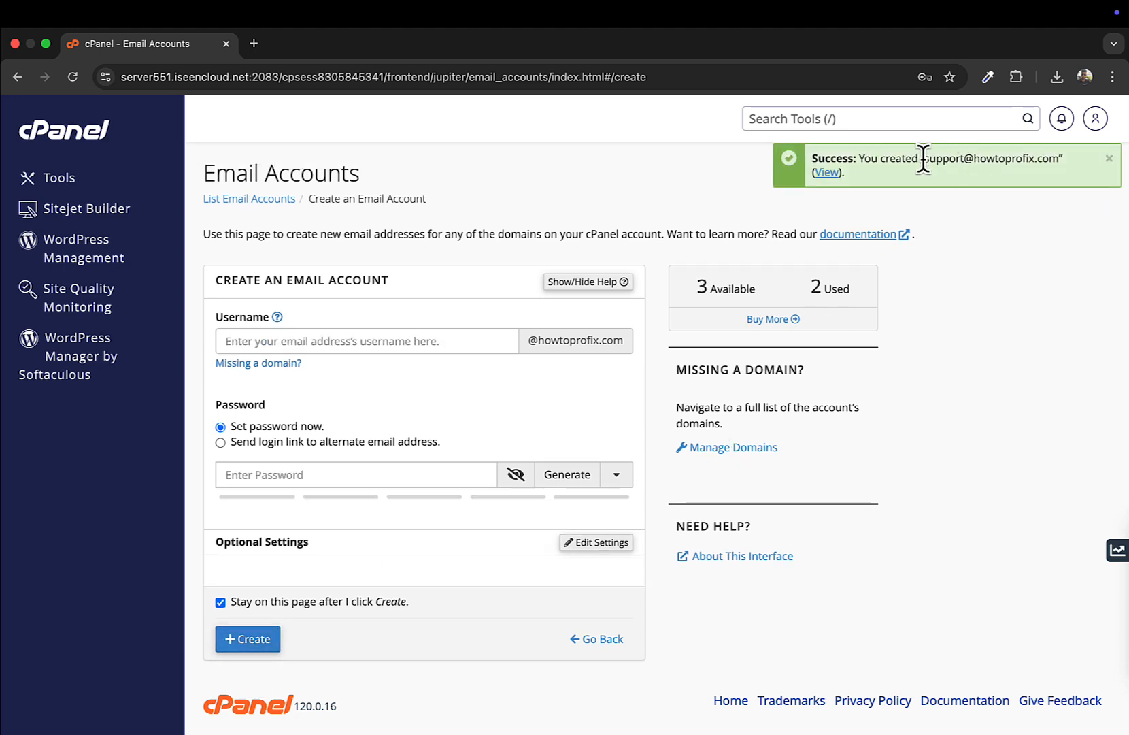
pyautogui.moveTo(923, 158); pyautogui.dragTo(1043, 158)
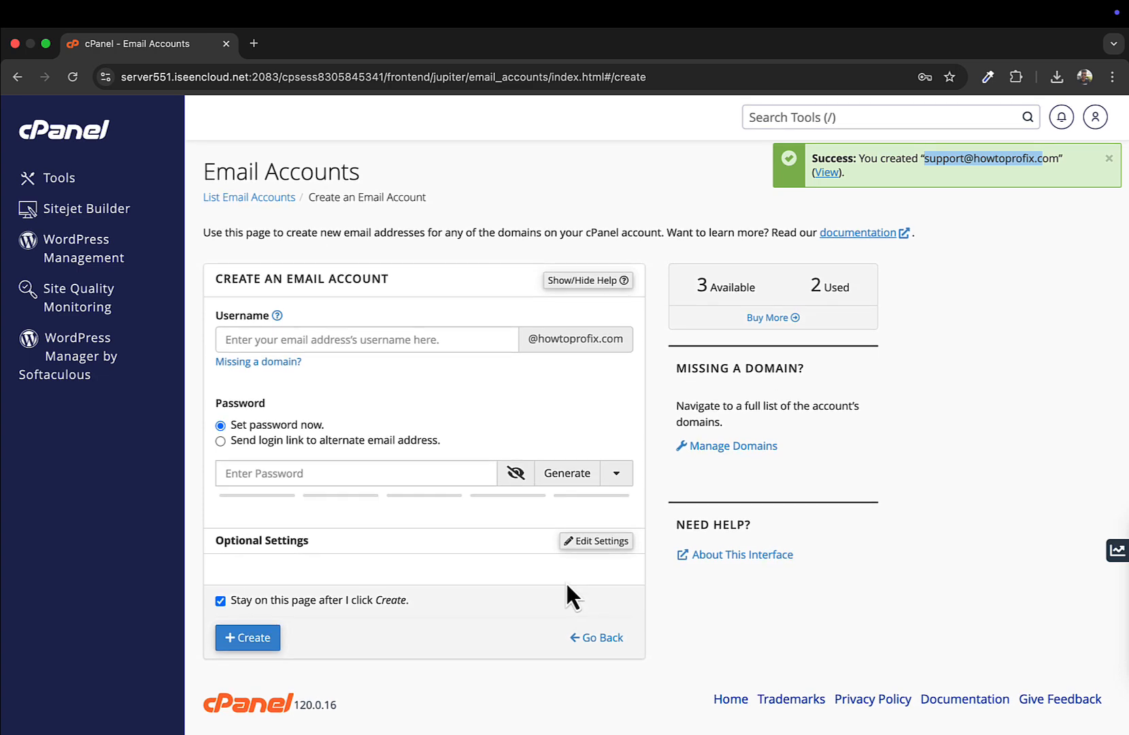
# Step: Return to the account list, decline Chrome's password save, and open support's inbox in Roundcube
pyautogui.click(596, 639)
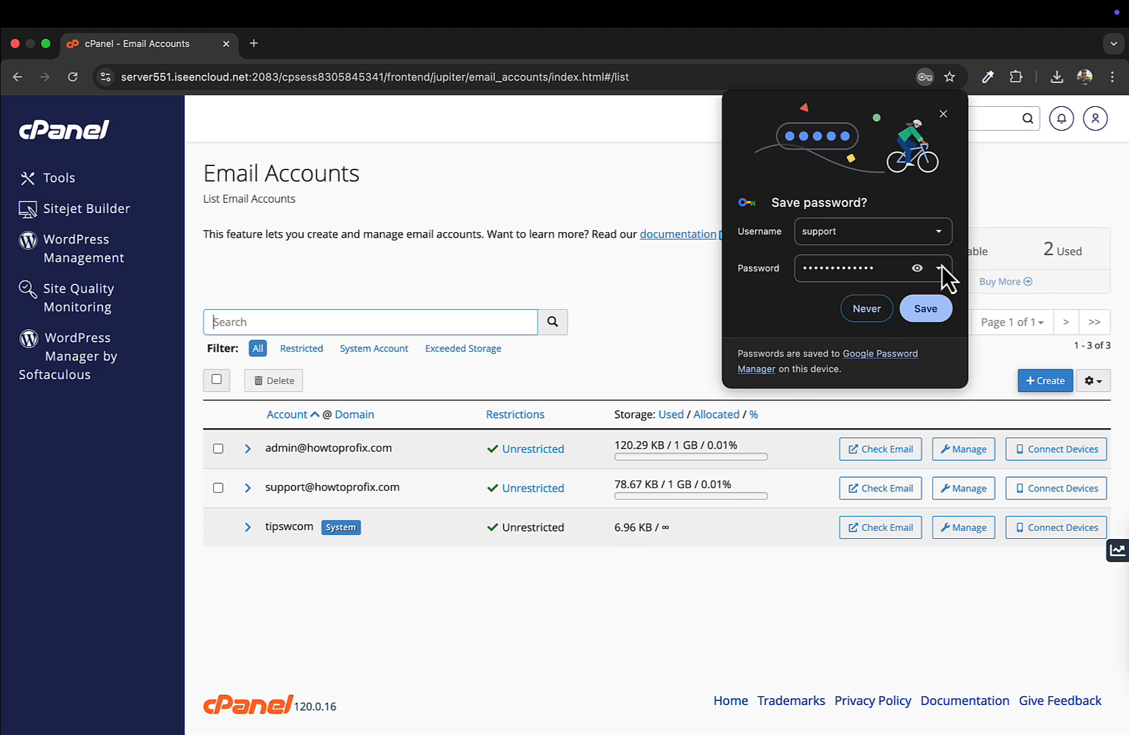
pyautogui.click(868, 312)
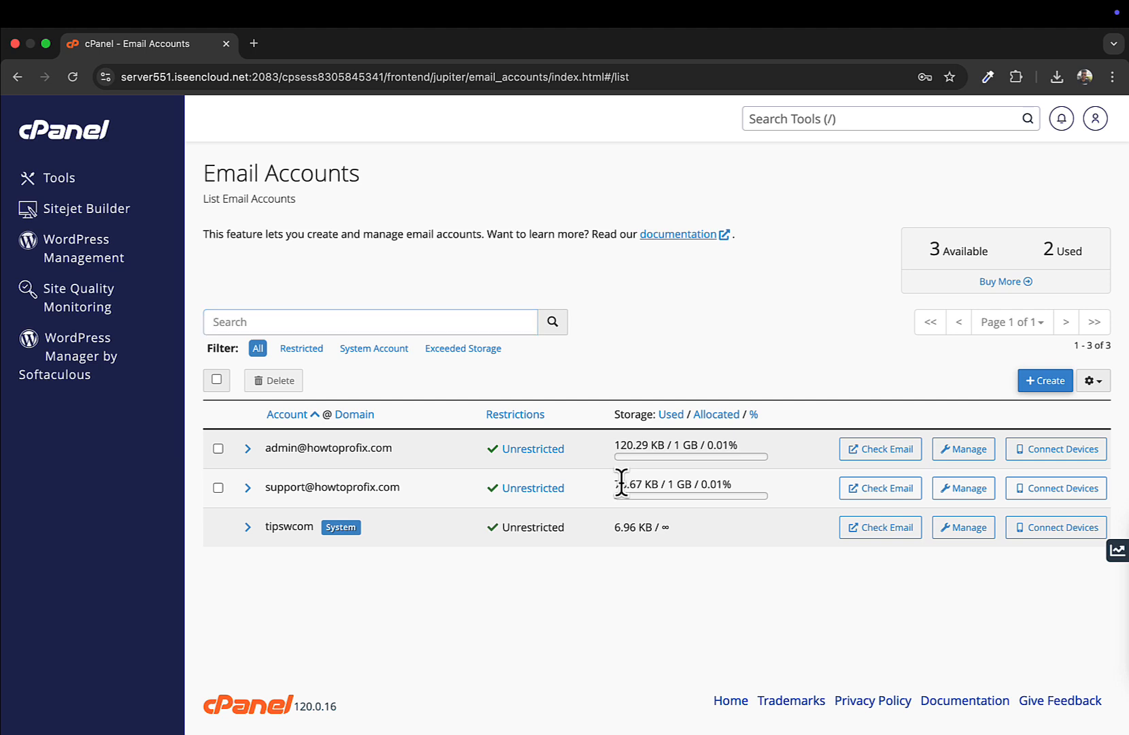
pyautogui.moveTo(620, 482); pyautogui.dragTo(711, 479)
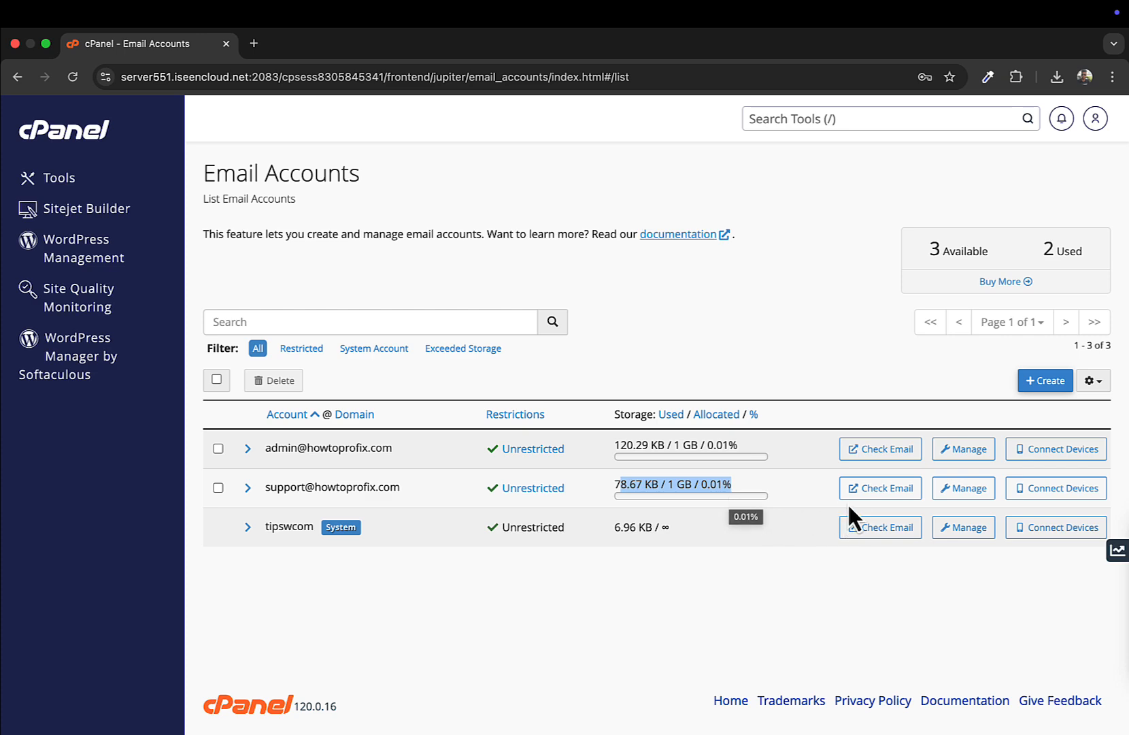
pyautogui.click(878, 489)
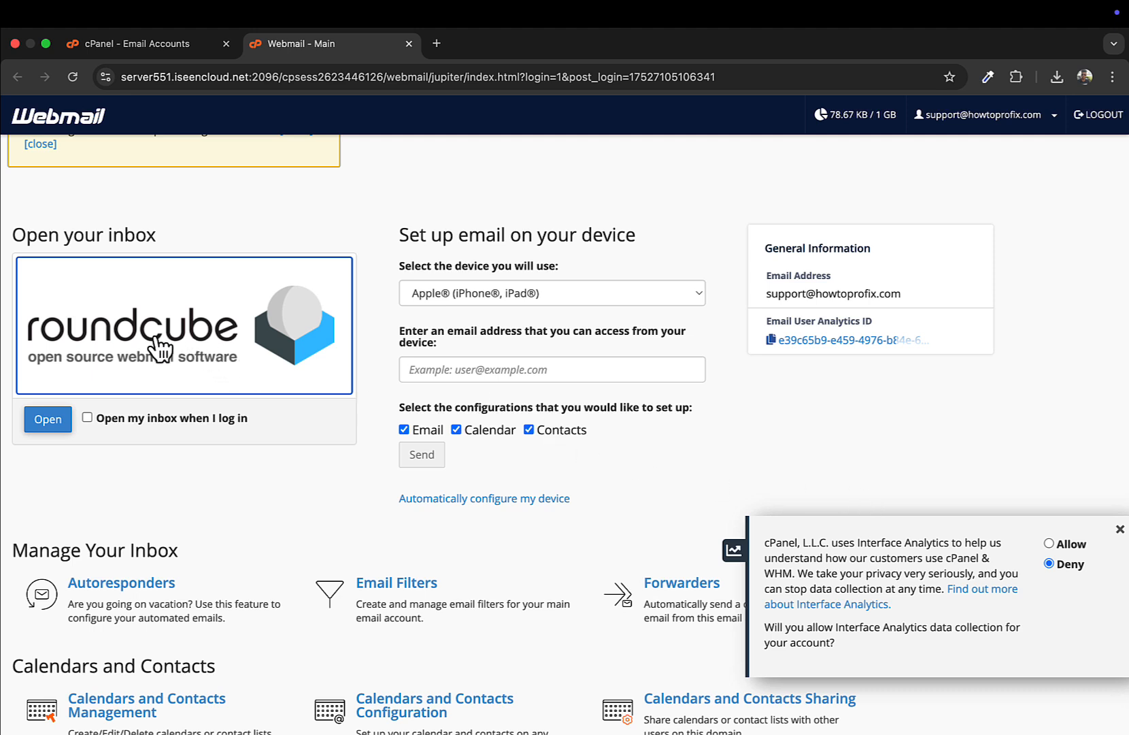
pyautogui.click(54, 416)
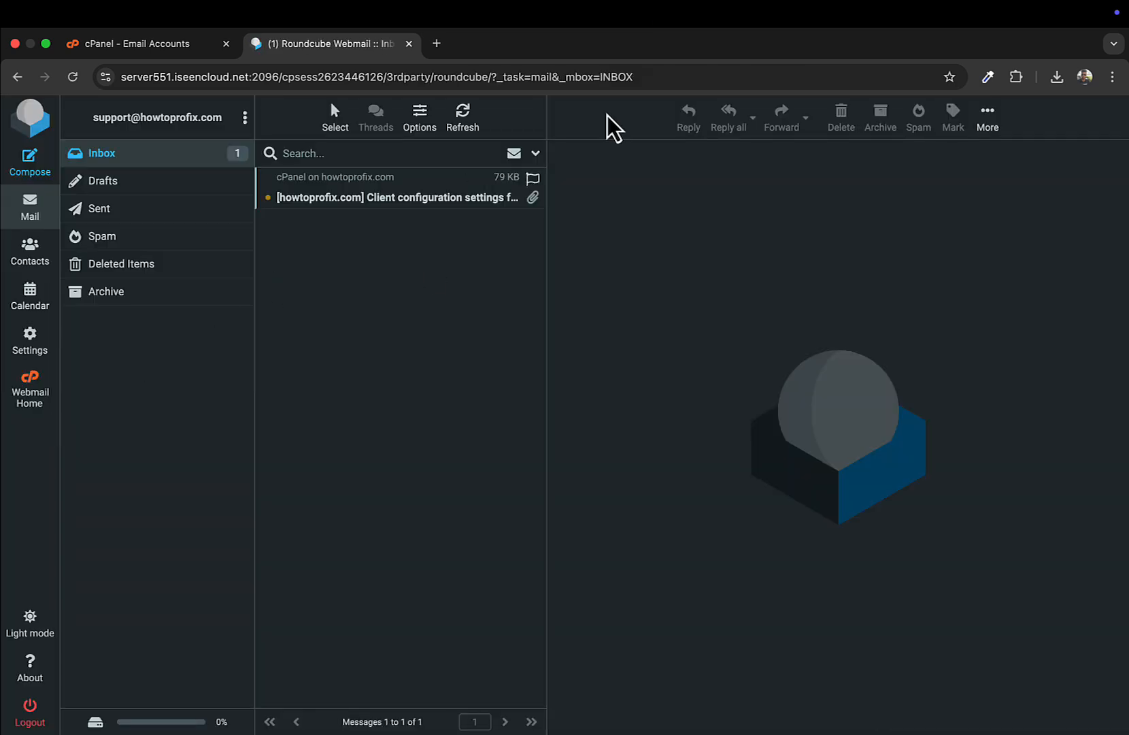
# Step: Read the client configuration settings message, then view the empty Sent folder
pyautogui.click(446, 199)
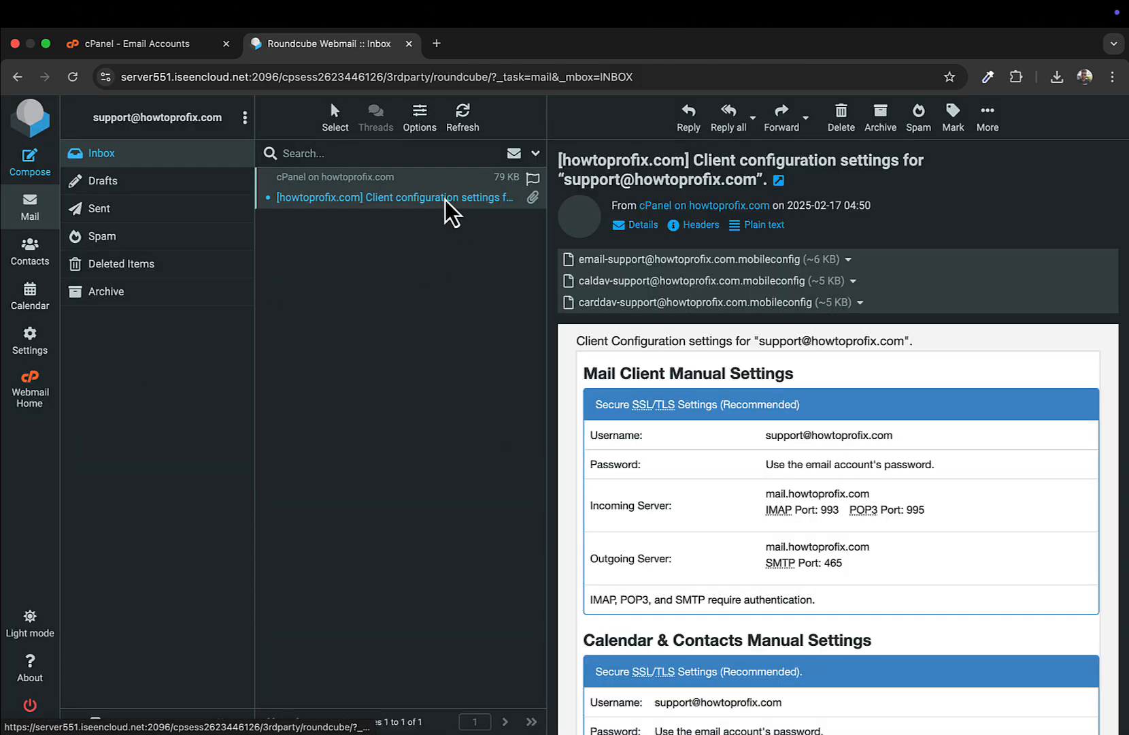
pyautogui.click(213, 215)
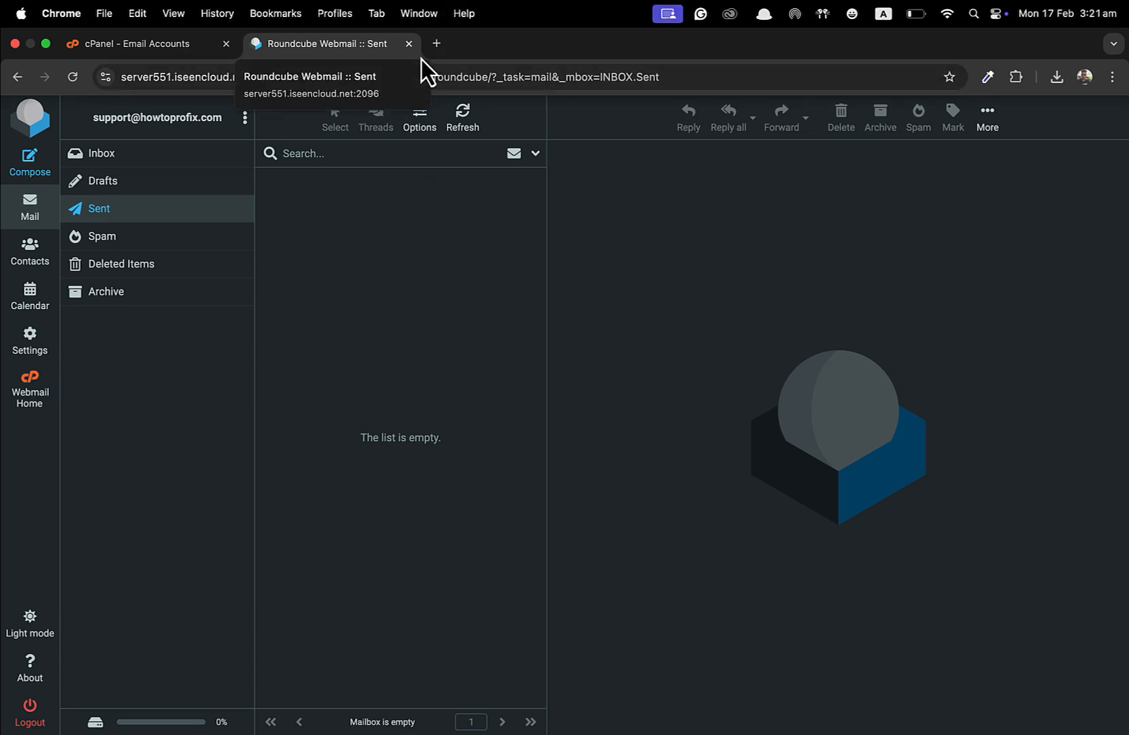
pyautogui.click(409, 43)
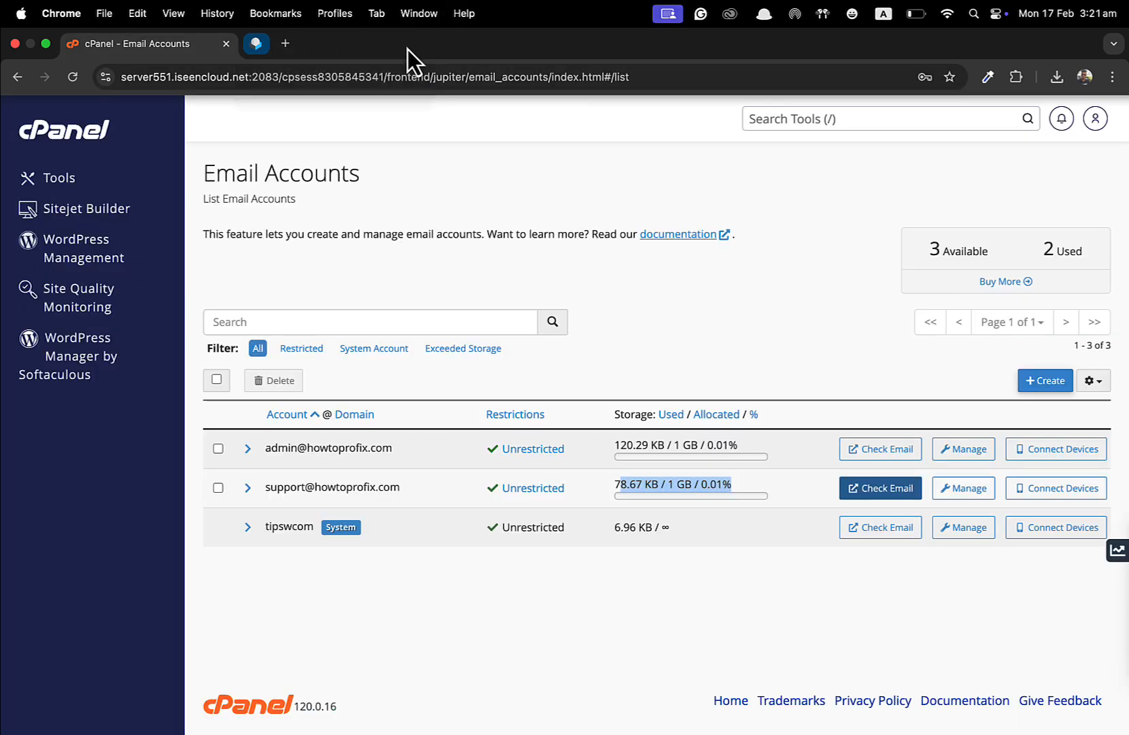